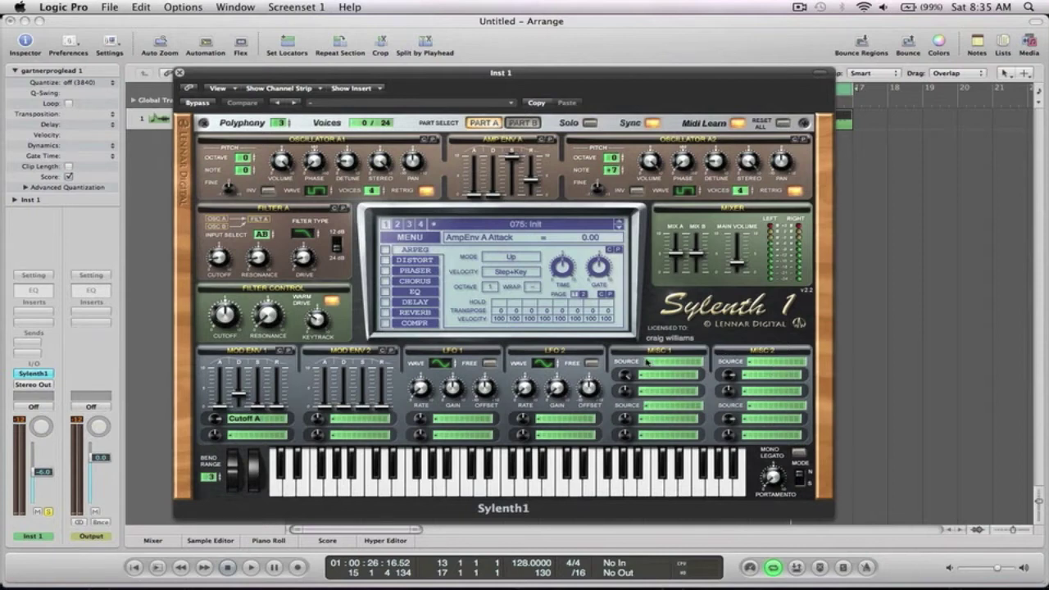
Route Misc 1 from Velocity to Cutoff AB at amount 6.67, and open gartnerproglead 1 in the Piano Roll
click(663, 363)
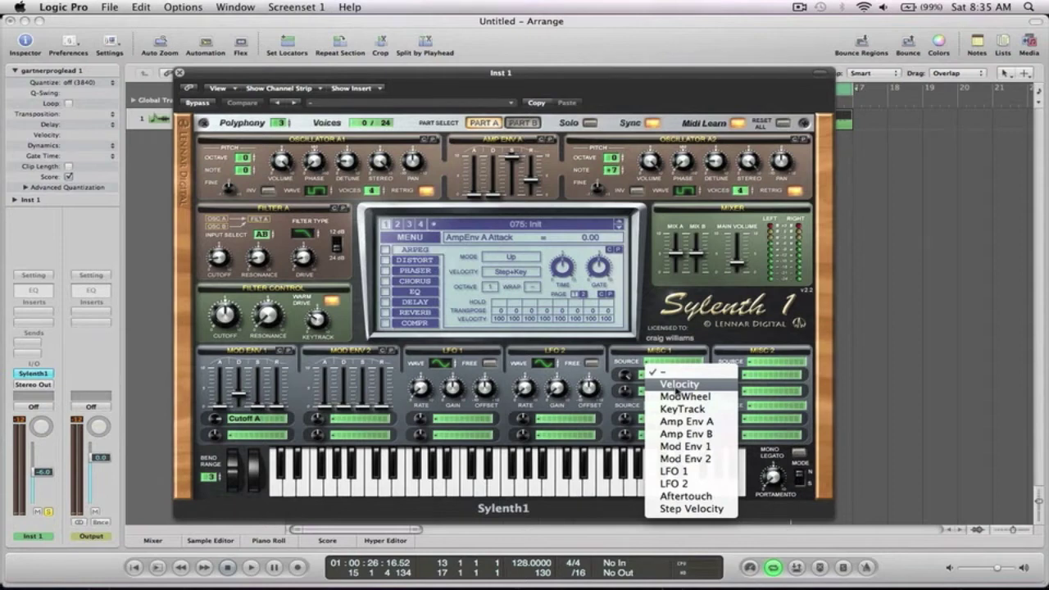
click(676, 385)
click(625, 375)
drag(625, 375, 626, 399)
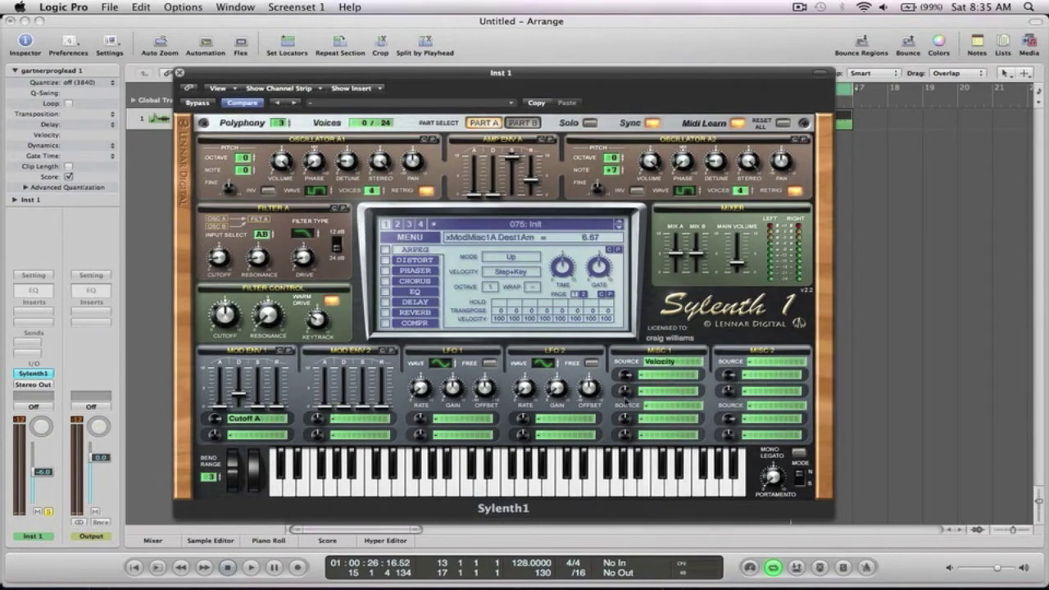
click(662, 374)
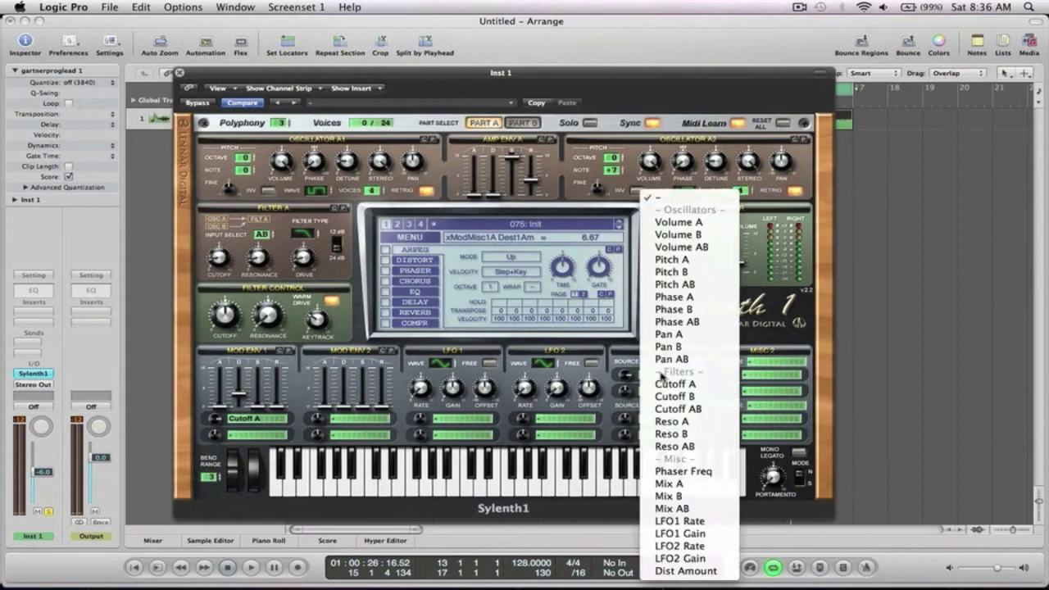
click(669, 407)
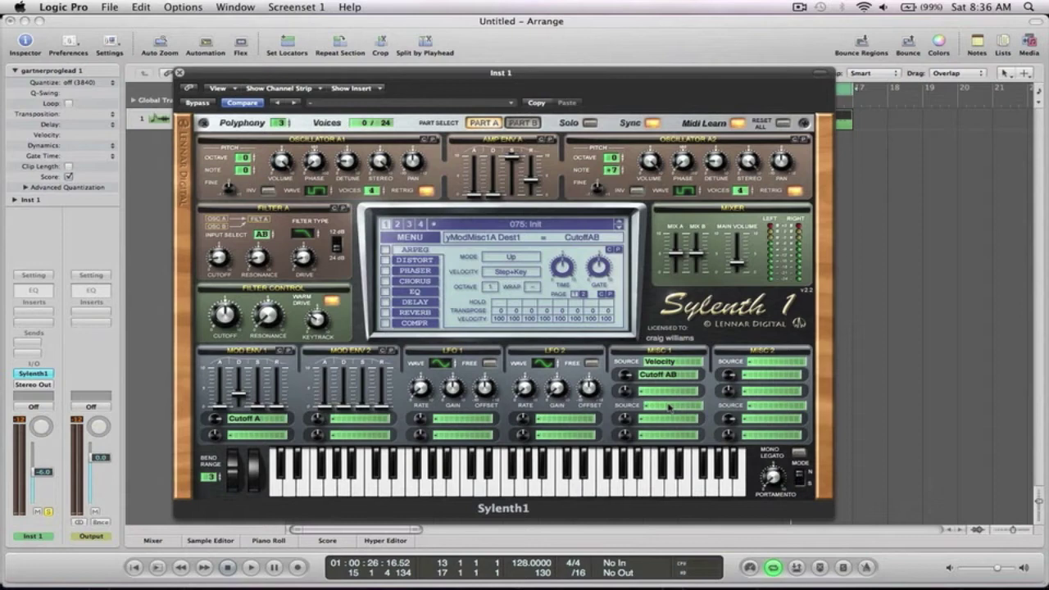
click(839, 120)
double_click(839, 120)
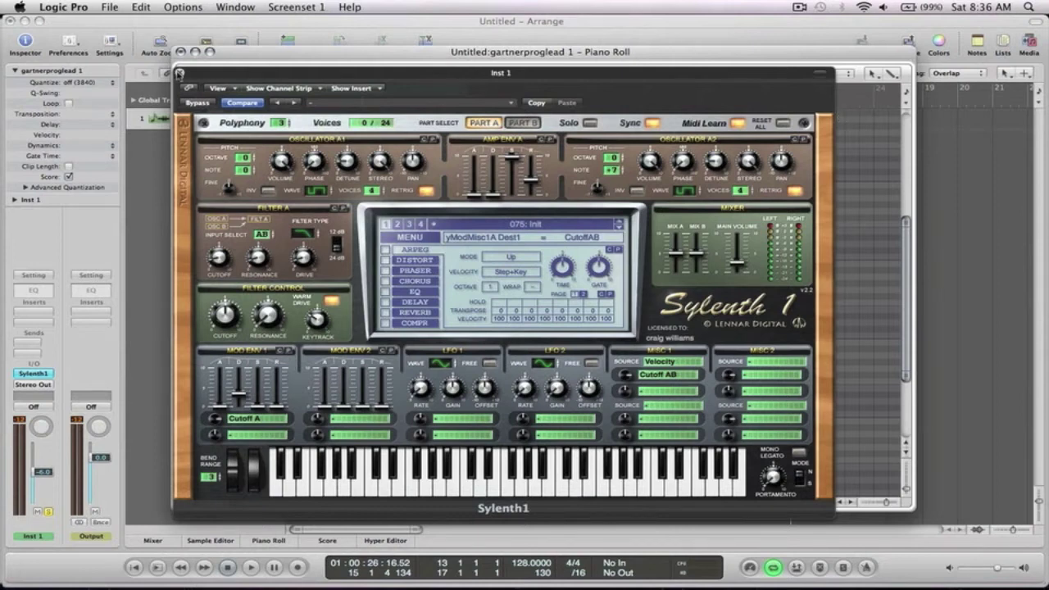
Close Sylenth1, then select all 32 melody notes and lower their velocity while the loop plays
click(179, 73)
key(space)
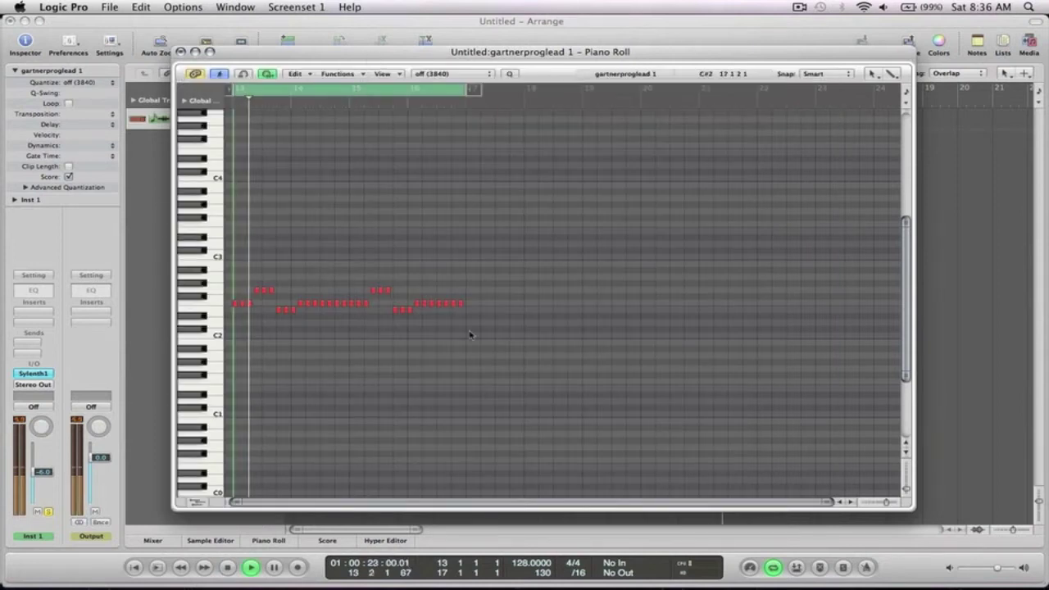
key(Escape)
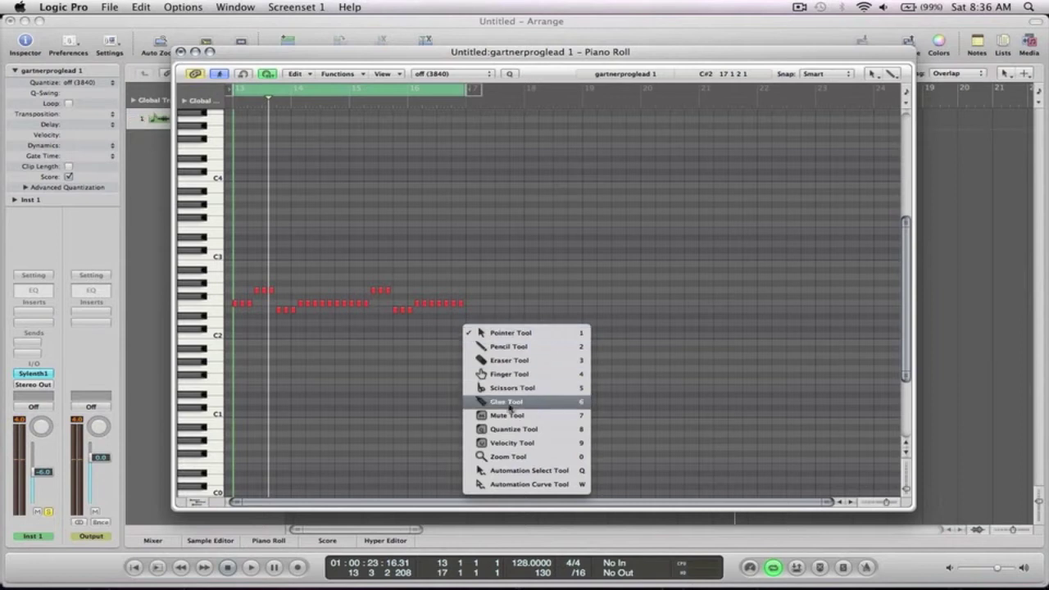
key(Escape)
drag(503, 358, 213, 218)
drag(243, 308, 279, 449)
Audition the softer notes, then raise the selected notes' velocity by 12
key(space)
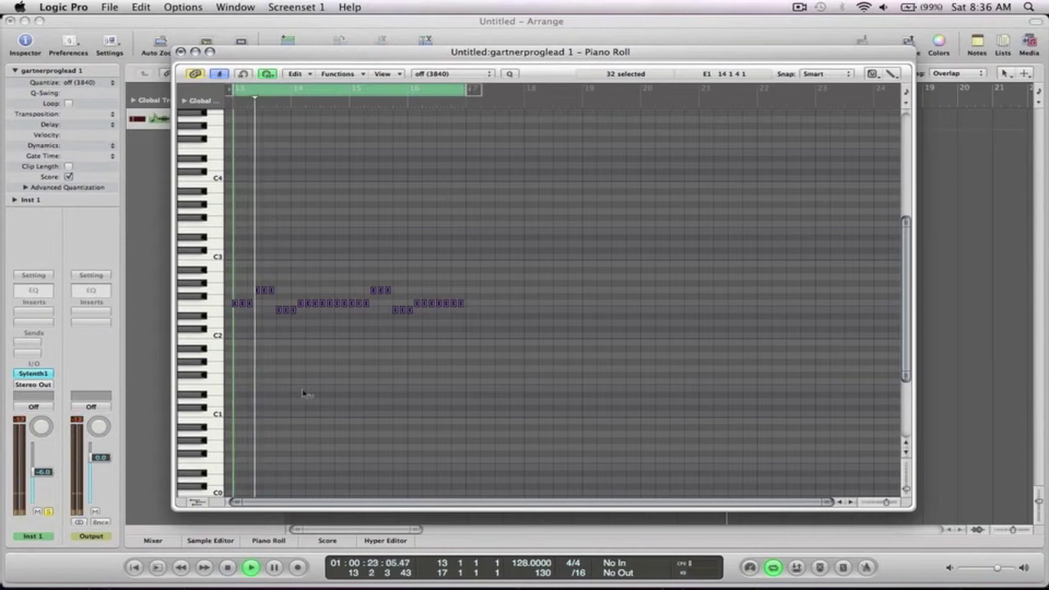
key(space)
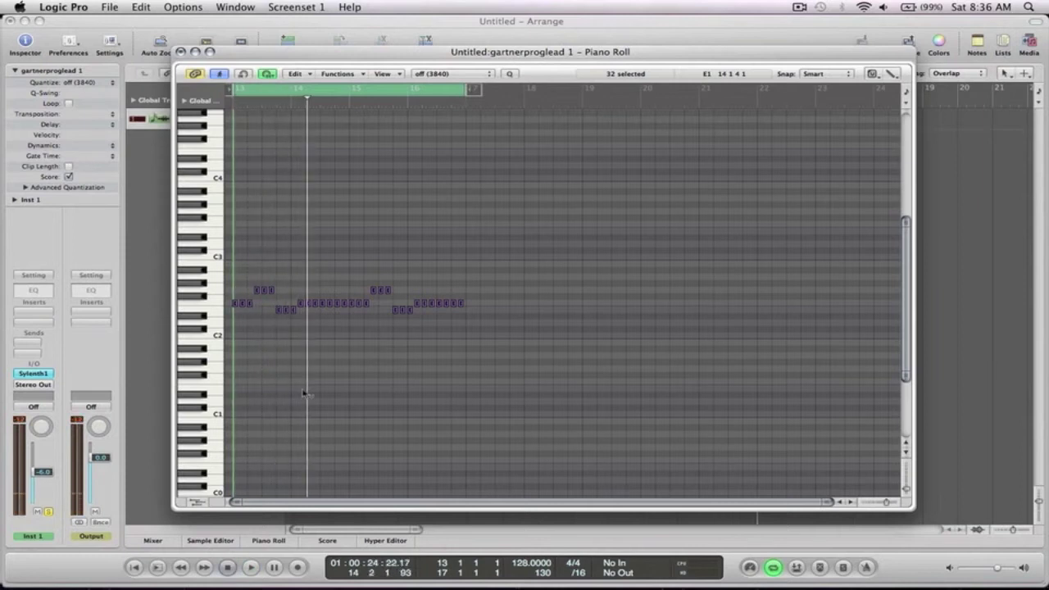
key(space)
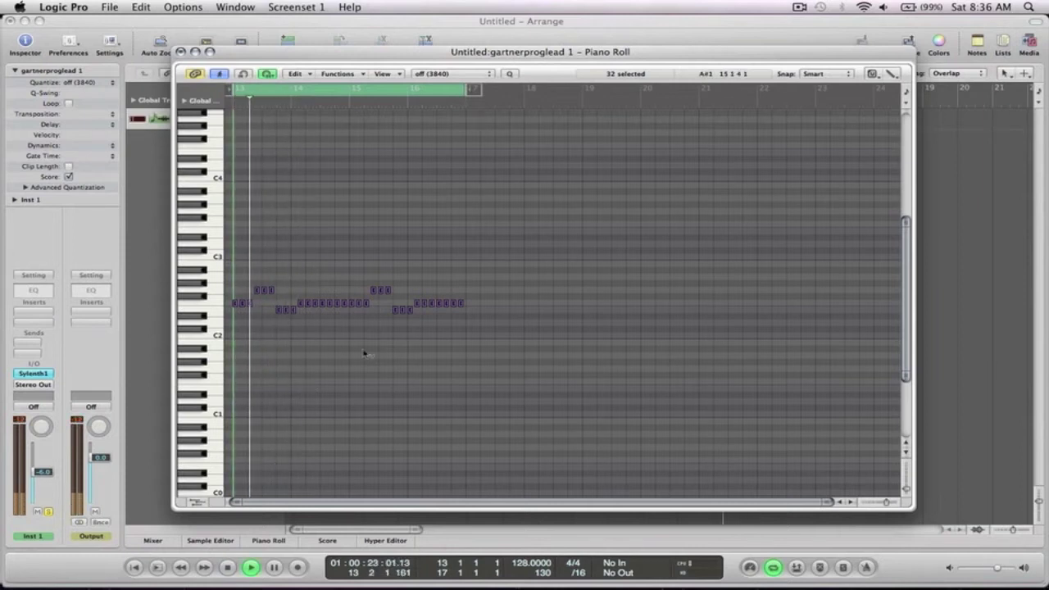
key(space)
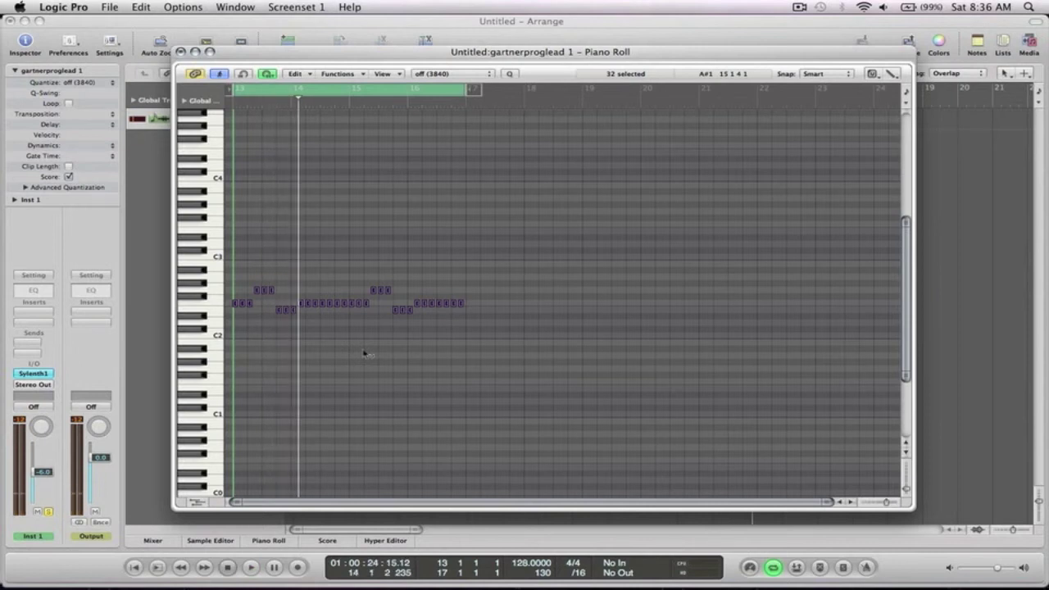
key(space)
mouse_move(363, 328)
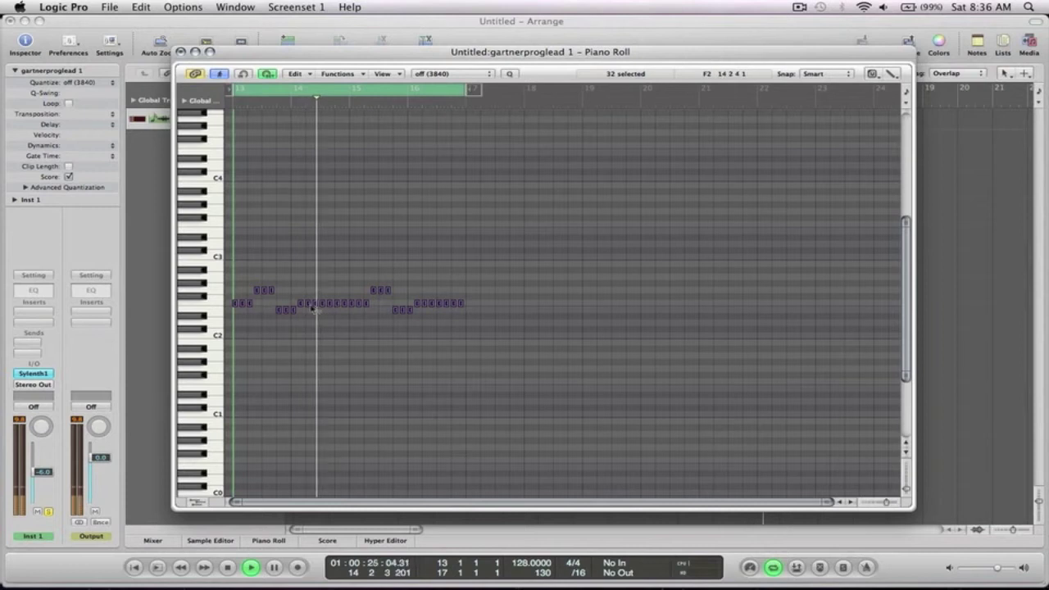
drag(303, 306, 302, 213)
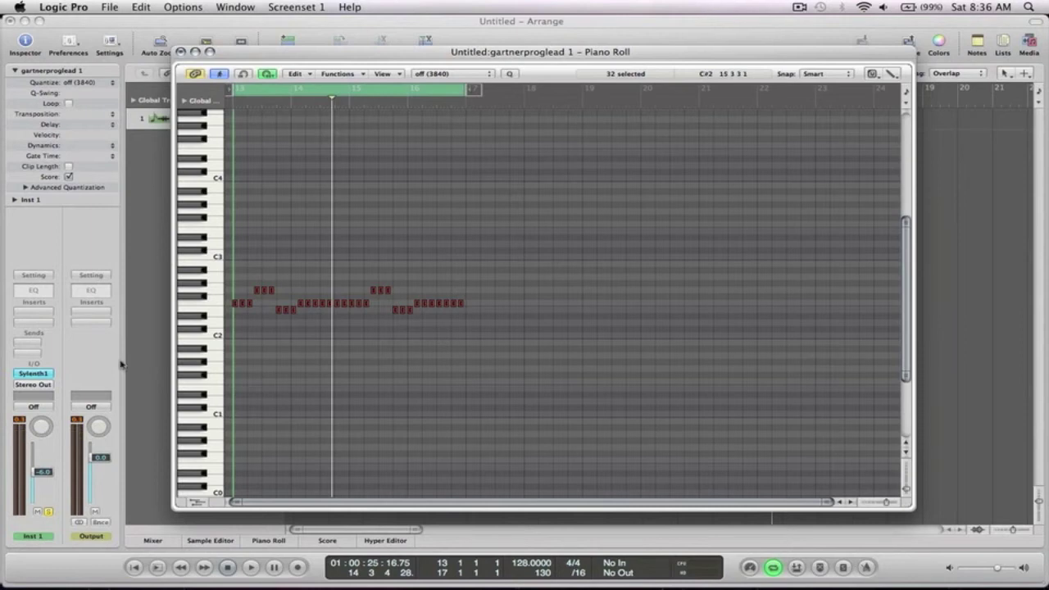
key(Escape)
Reopen Sylenth1 and check that Misc 1's destination stays Cutoff AB
click(361, 347)
click(45, 377)
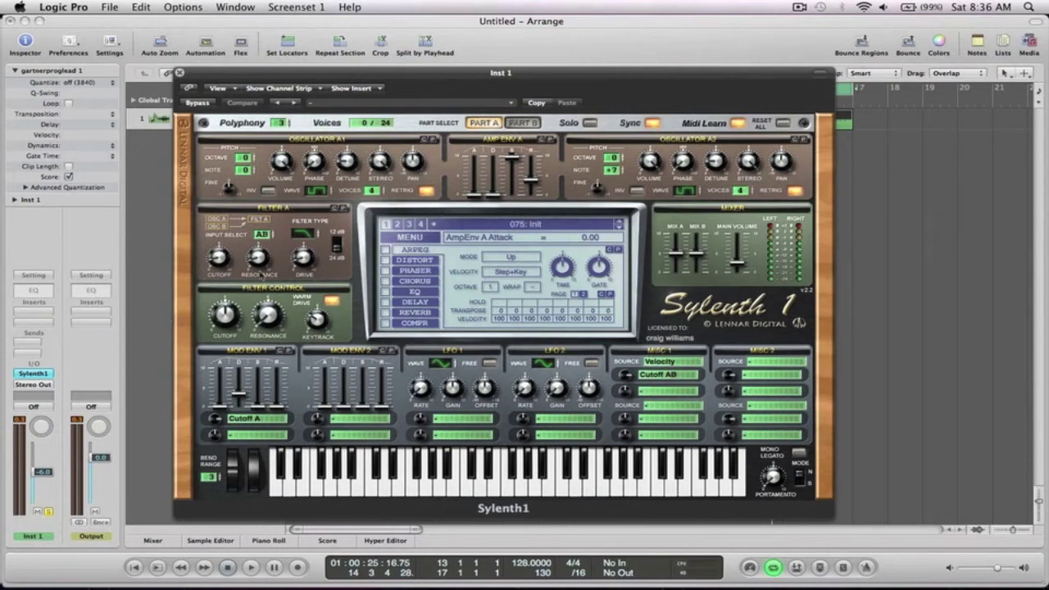
click(655, 376)
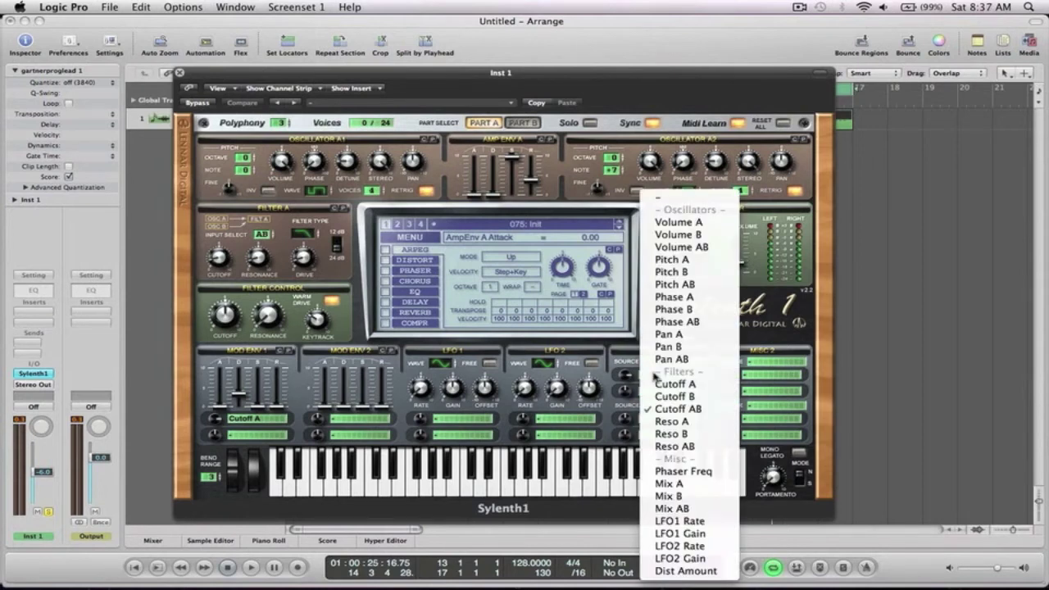
click(665, 383)
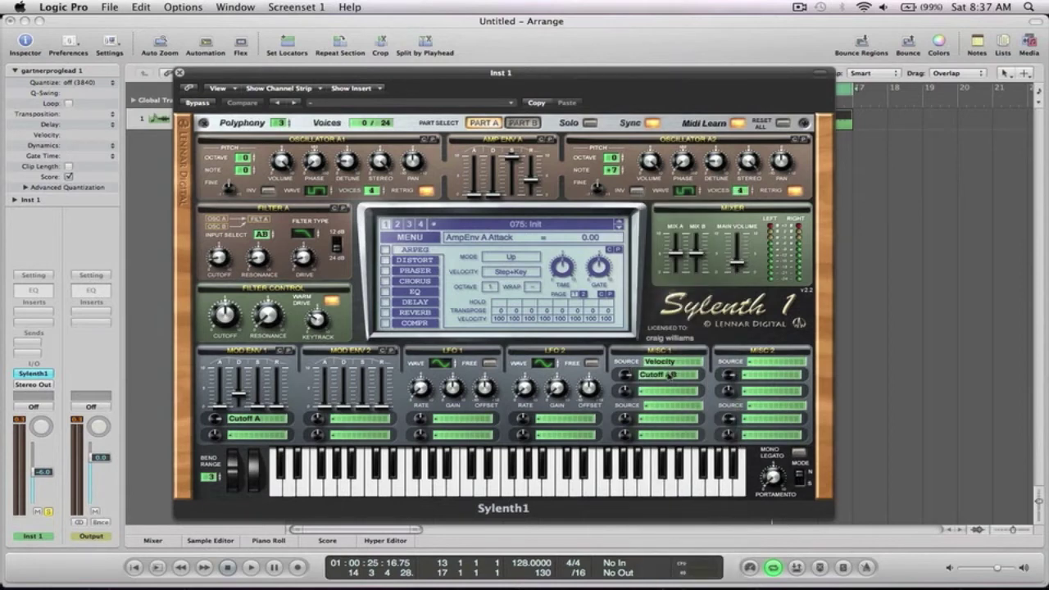
click(670, 374)
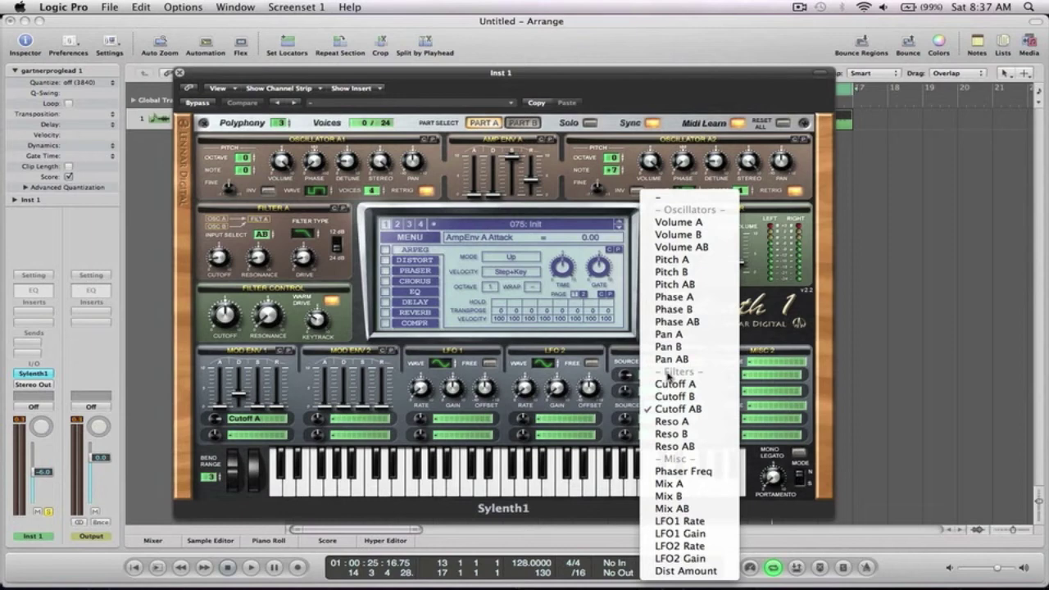
click(639, 361)
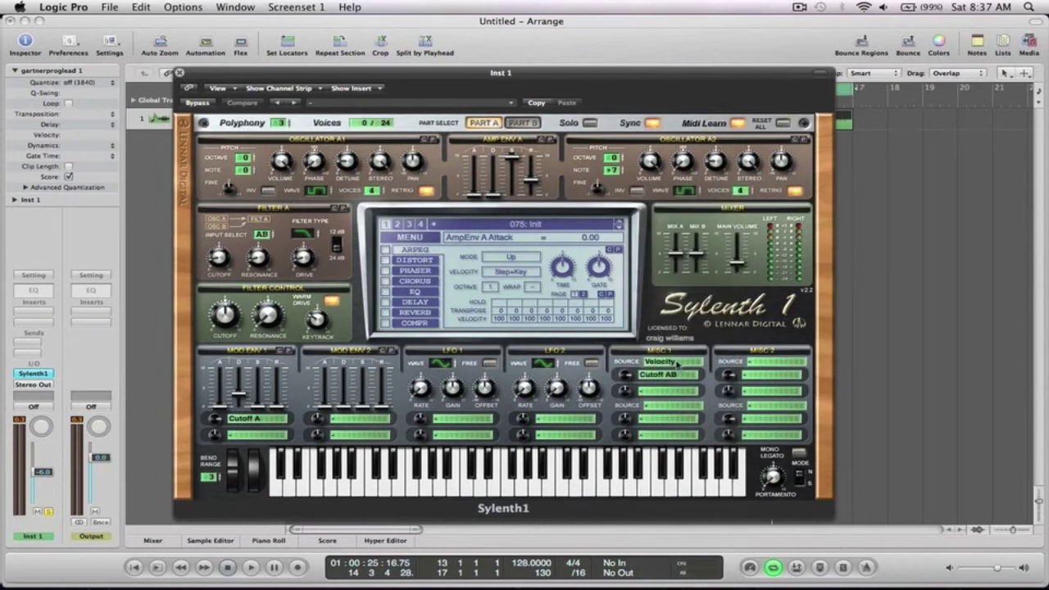
Switch Misc 1's source to ModWheel and sweep the mod wheel up and down during playback
click(676, 364)
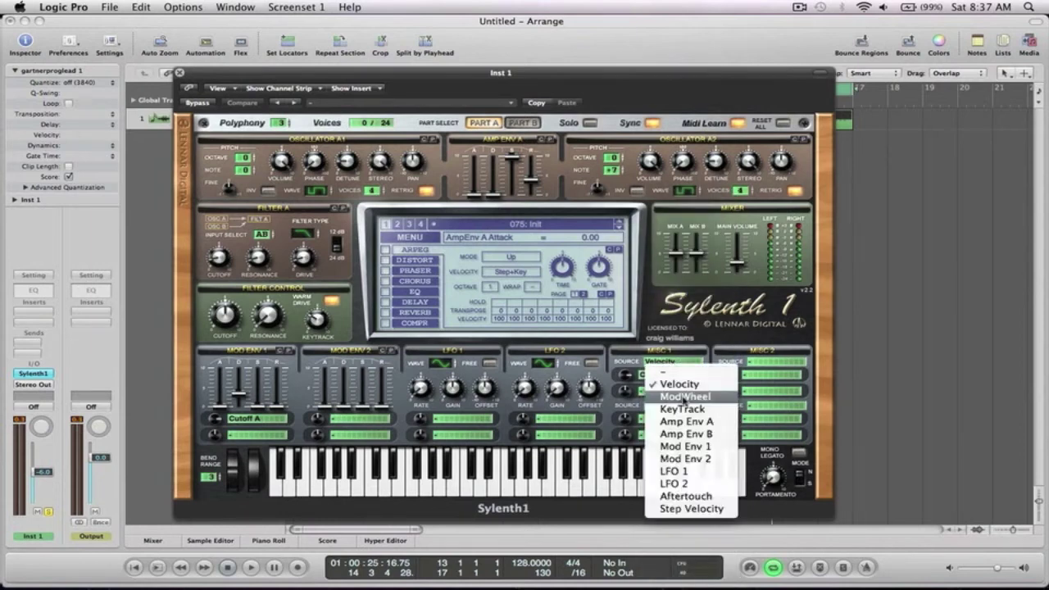
click(683, 395)
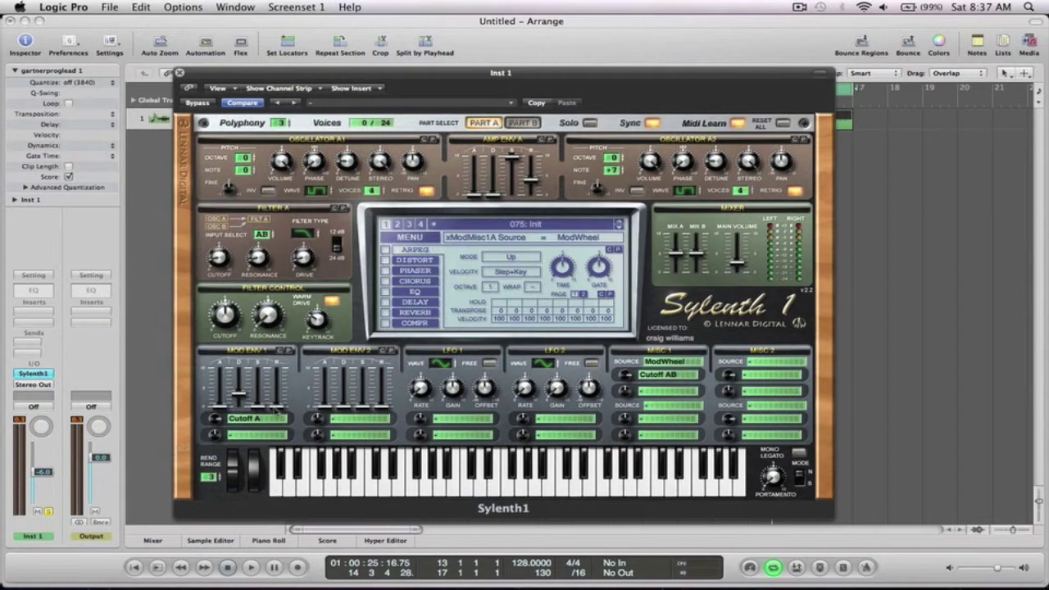
key(space)
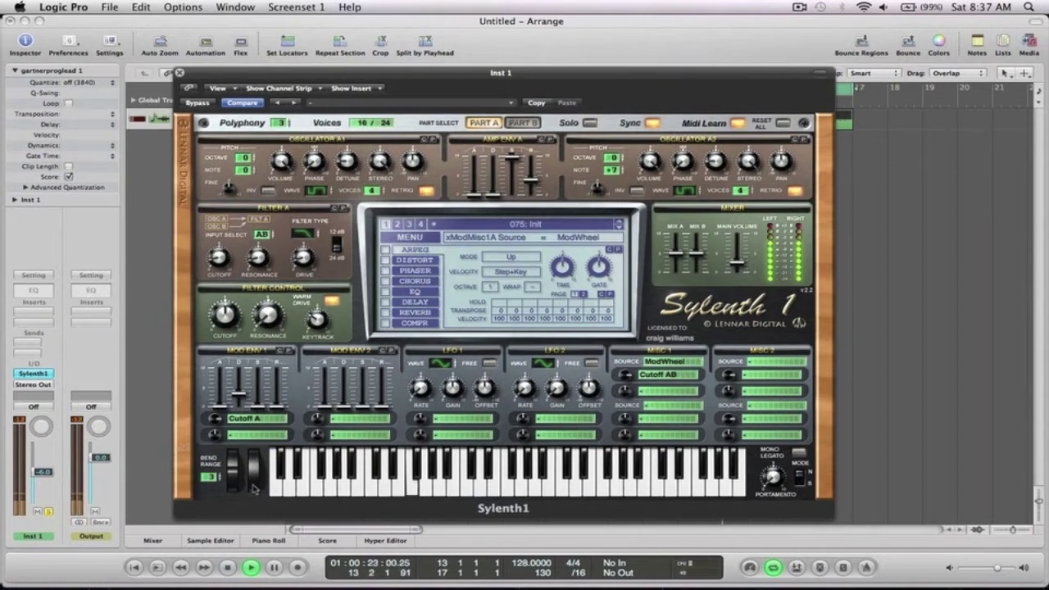
drag(246, 482, 247, 479)
drag(253, 441, 255, 497)
key(space)
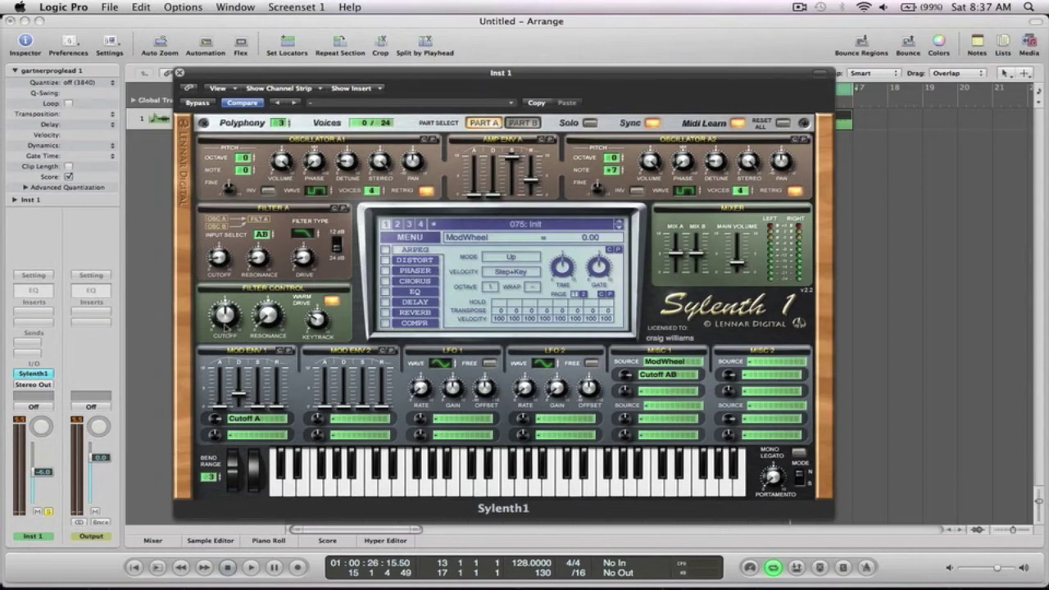
Set Misc 1's source to Step Velocity, loop bars 9–13, and switch the arpeggiator on
click(671, 365)
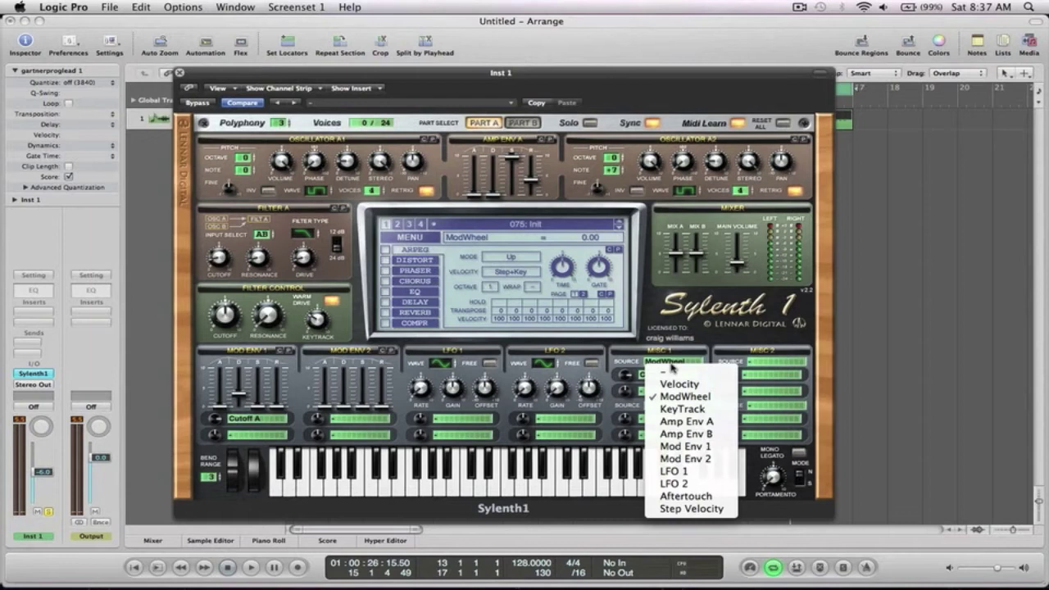
click(691, 508)
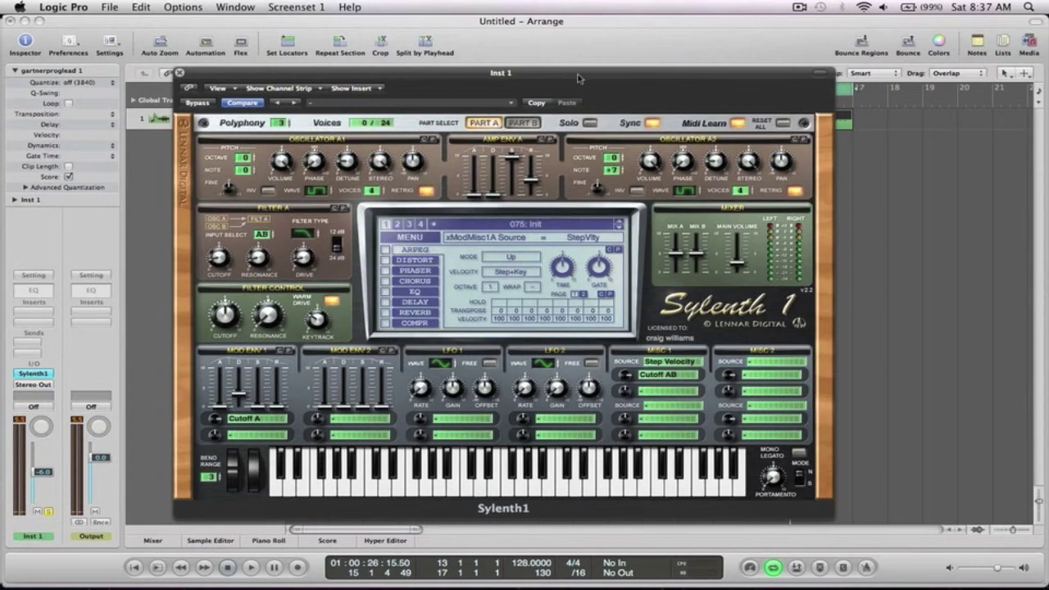
drag(581, 73, 618, 124)
drag(733, 92, 604, 72)
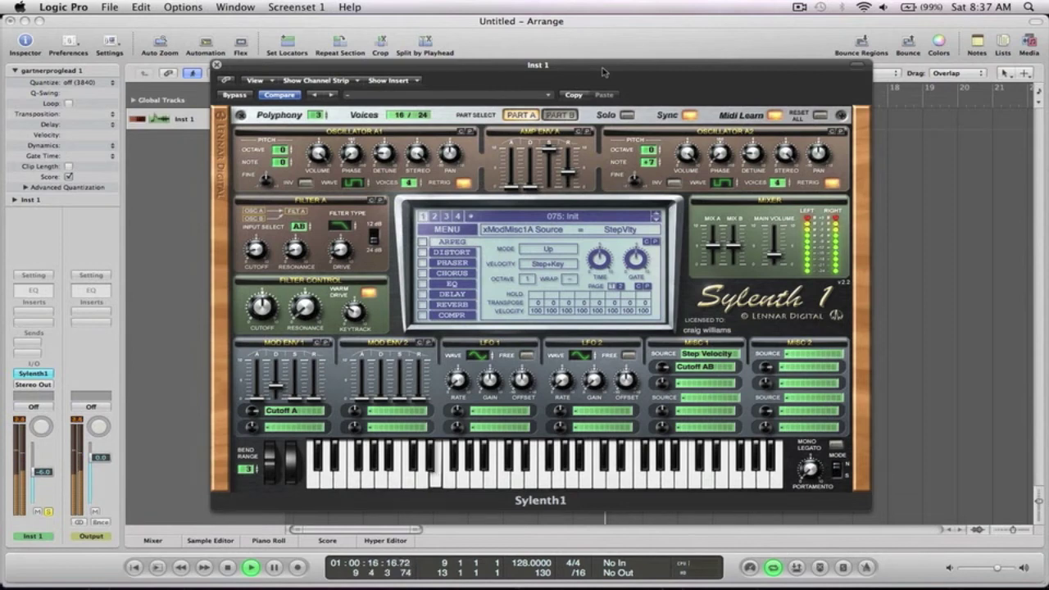
key(space)
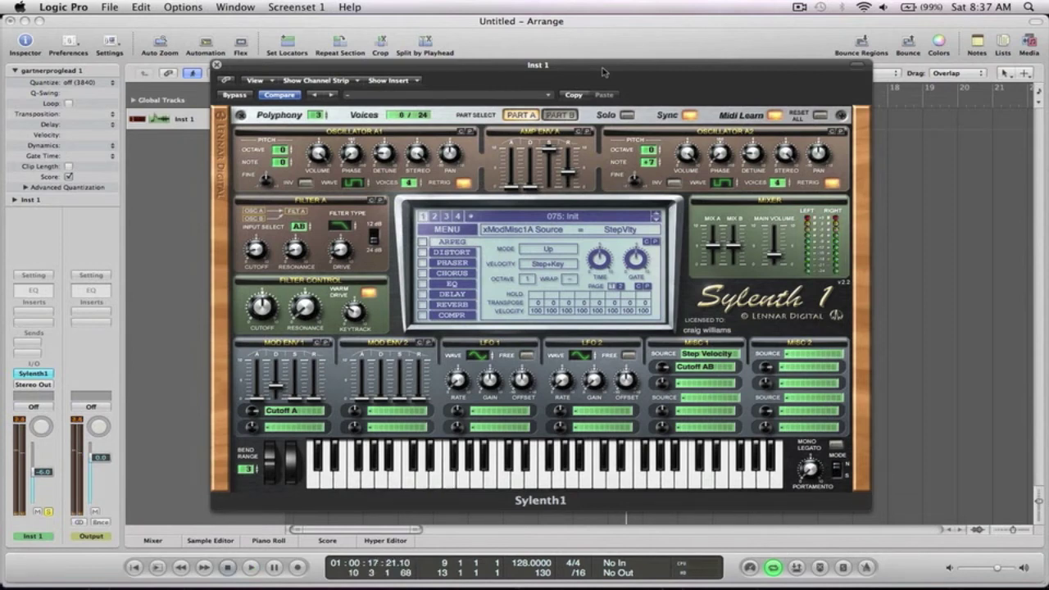
click(422, 244)
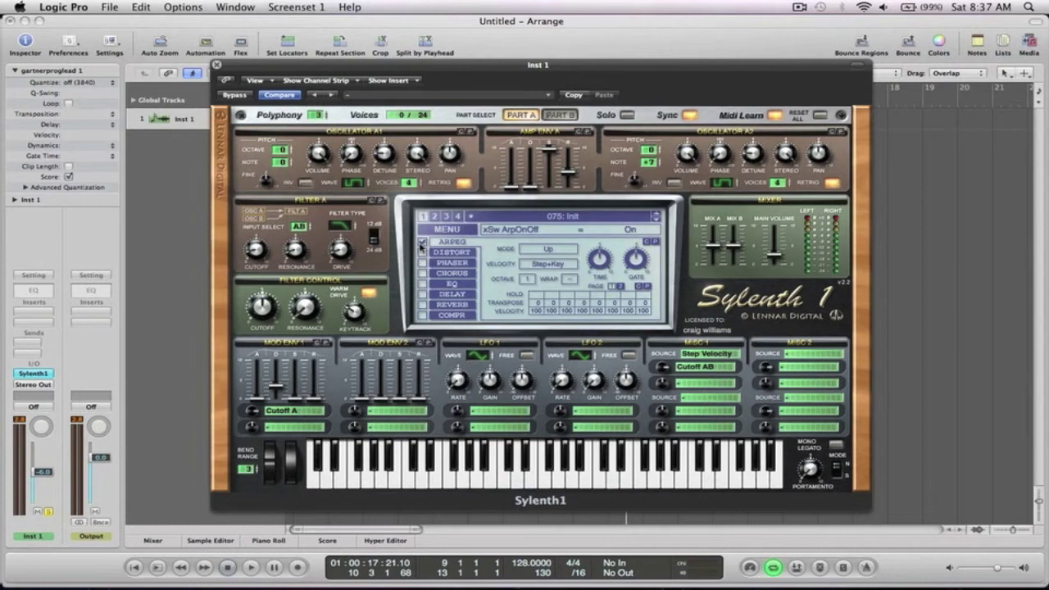
On arpeggiator page 1, lower step 1 to 63, silence steps 2 and 6, and set step 8 to 10
key(space)
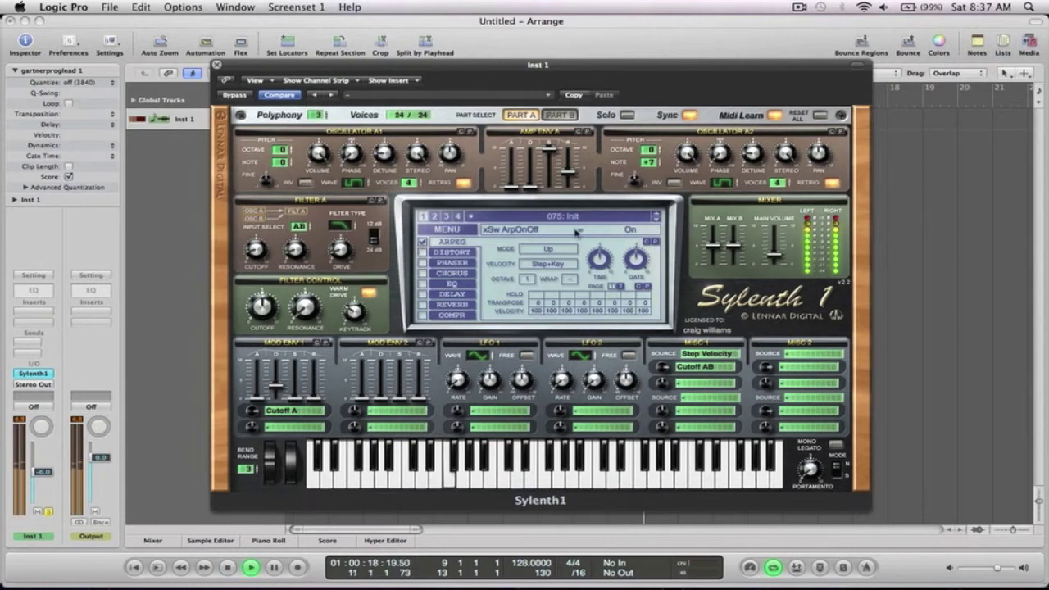
key(space)
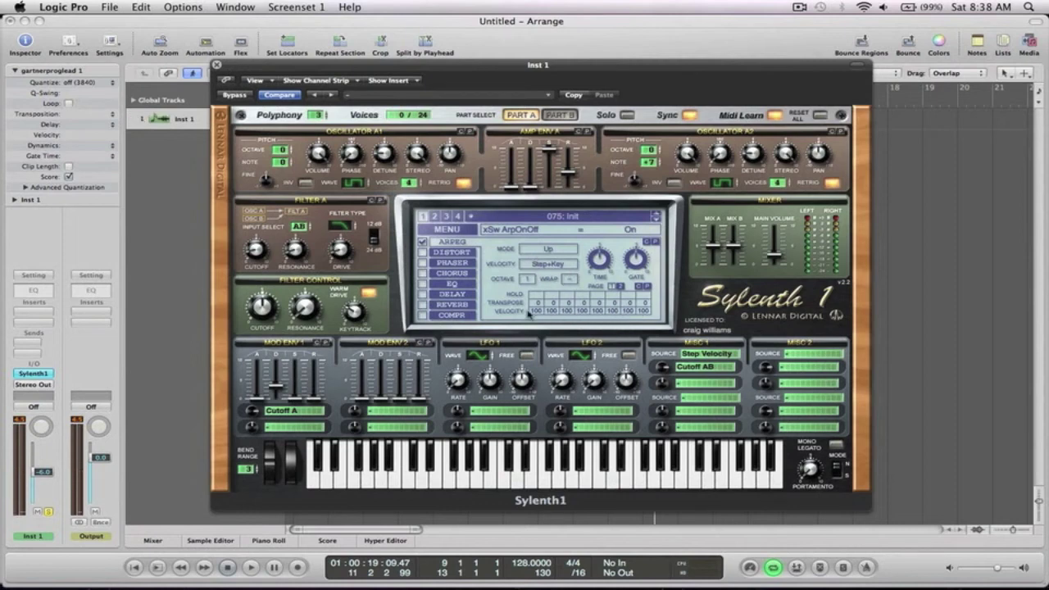
mouse_move(535, 312)
mouse_down()
mouse_move(538, 344)
mouse_move(602, 332)
mouse_move(625, 287)
mouse_move(621, 229)
mouse_up()
key(space)
drag(613, 312, 614, 337)
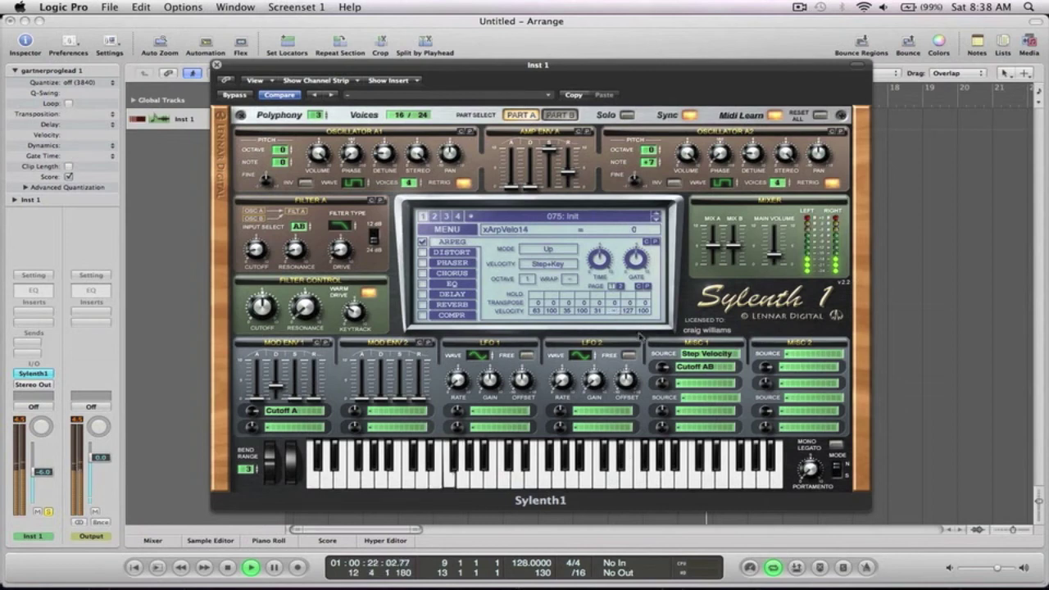
click(661, 366)
click(644, 310)
drag(547, 312, 549, 336)
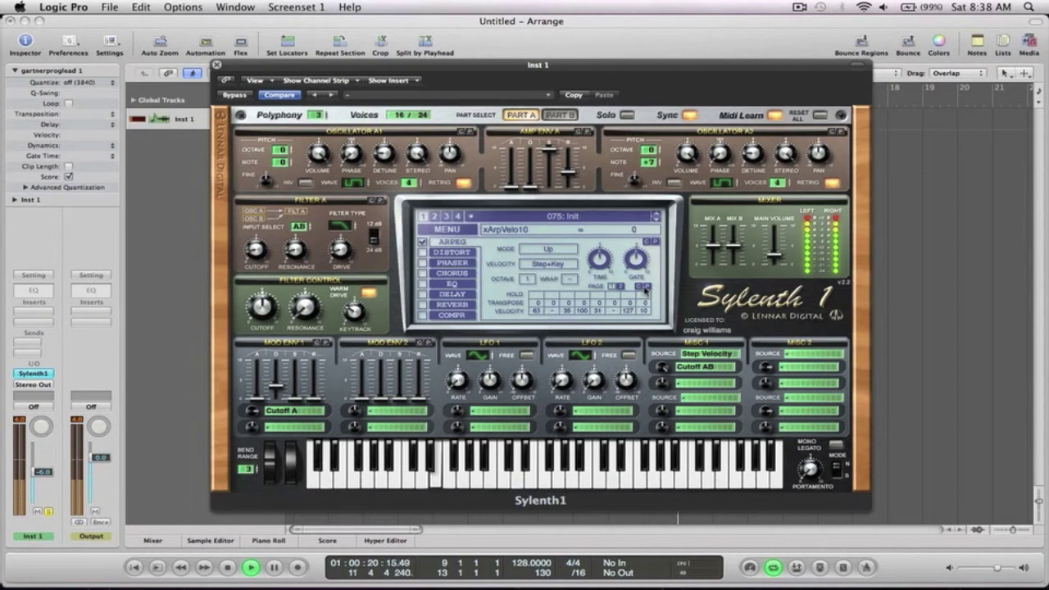
On the other step page, lower step 5, step 7 to 53 and step 1 to 65
click(620, 285)
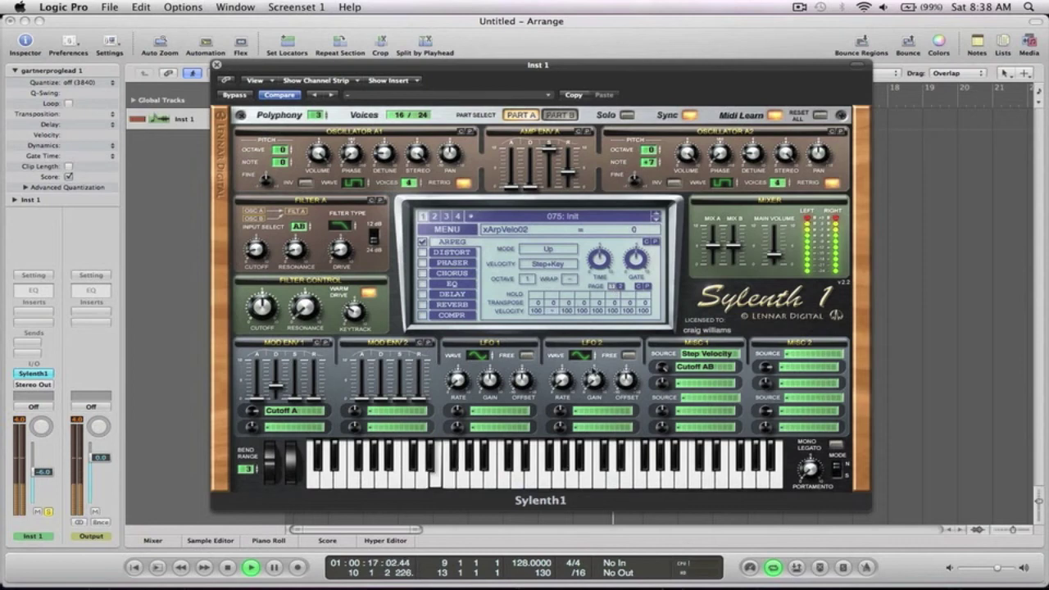
mouse_move(597, 311)
mouse_down()
mouse_move(601, 351)
mouse_move(630, 331)
mouse_up()
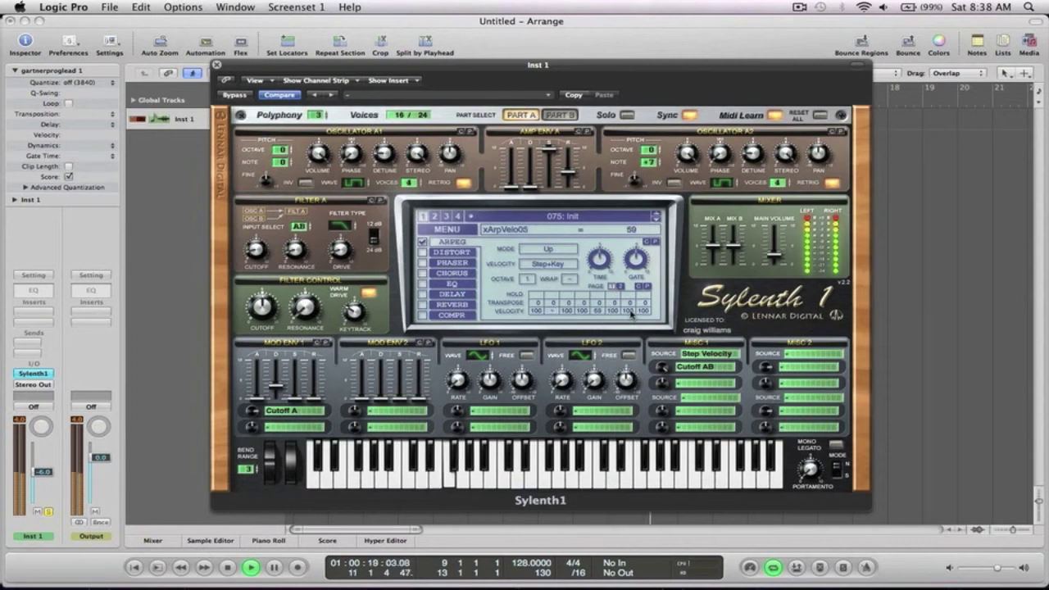
click(538, 311)
drag(537, 310, 539, 329)
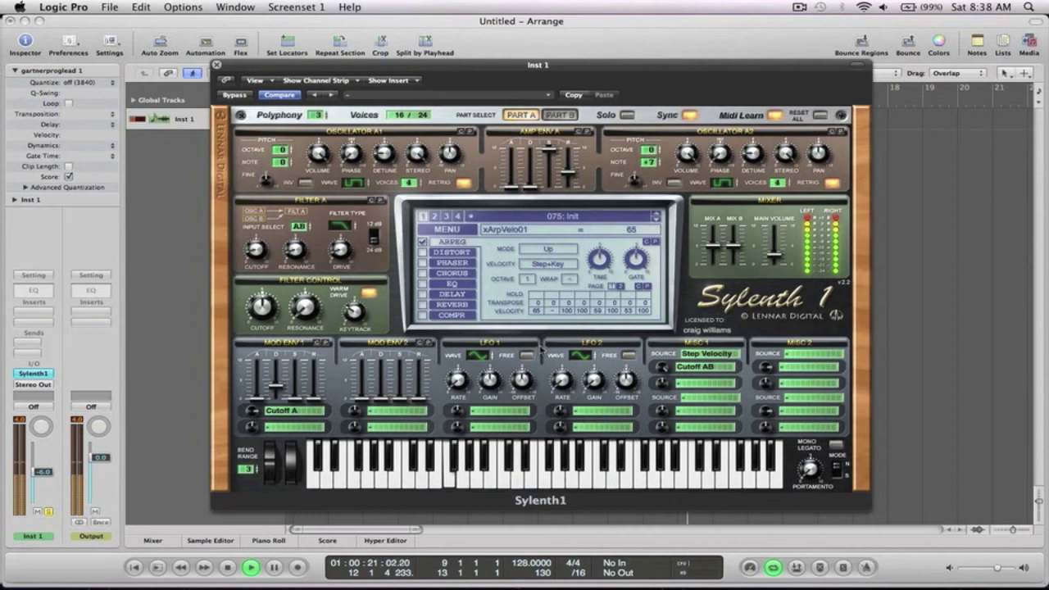
key(space)
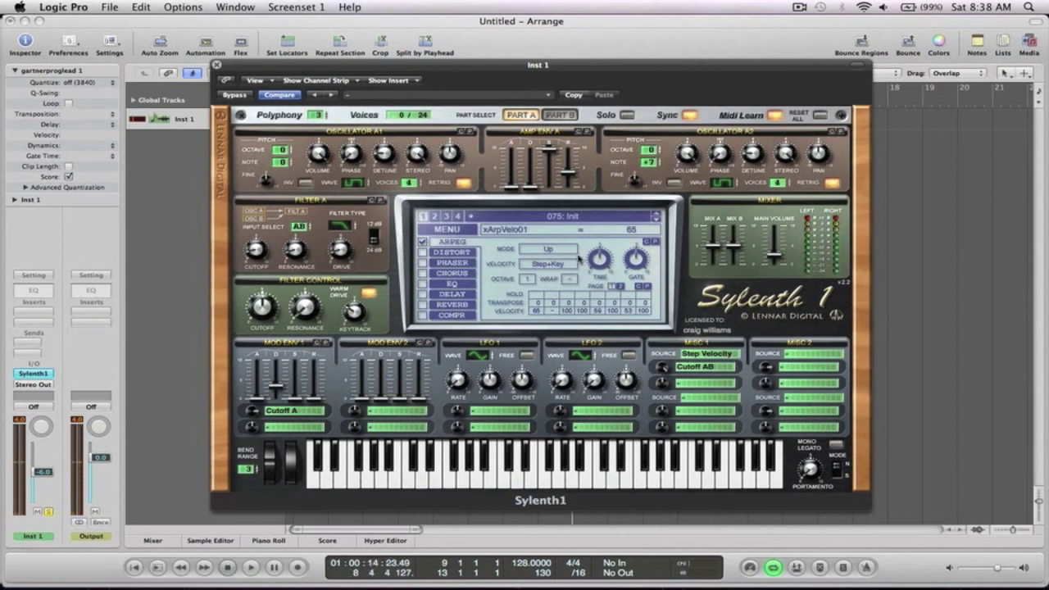